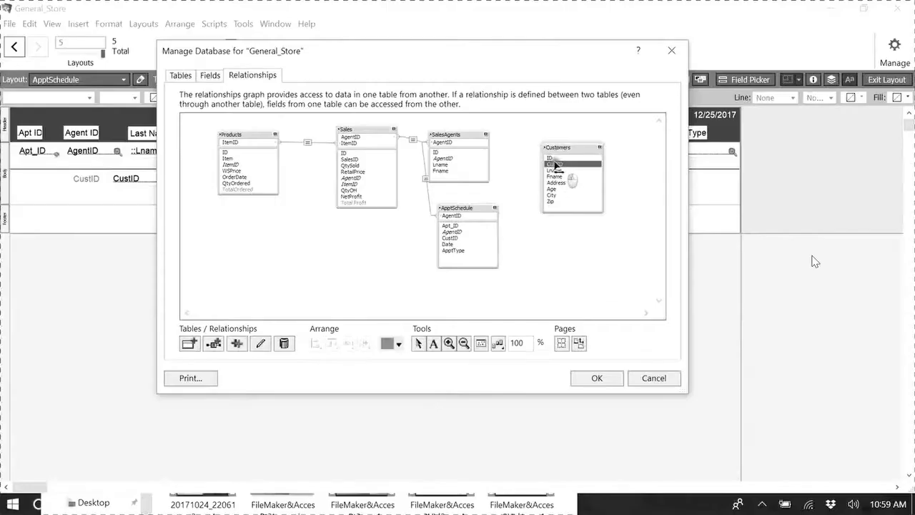
- Adjust the relationship between the Customers and ApptSchedule tables and close the Manage Database dialog
mouse_move(554, 166)
left_mouse_down()
mouse_move(536, 182)
mouse_move(536, 219)
mouse_move(496, 245)
left_mouse_up()
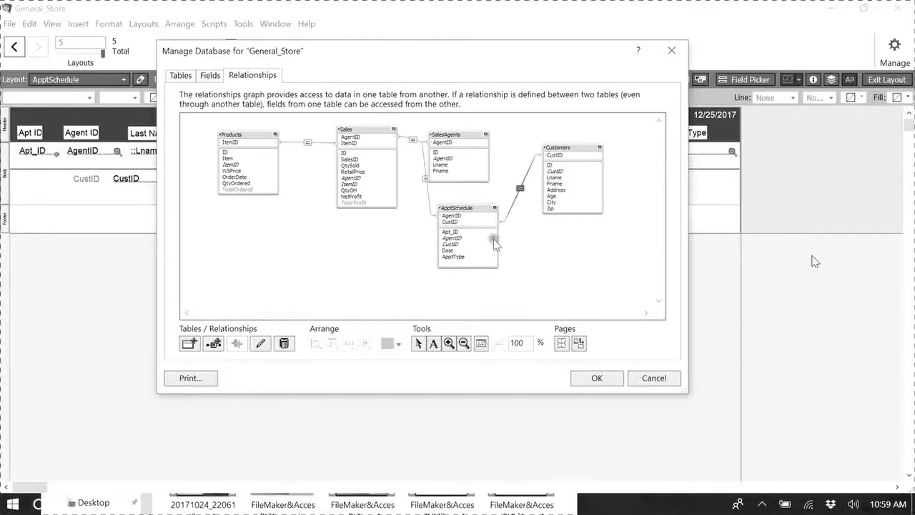
left_click(579, 262)
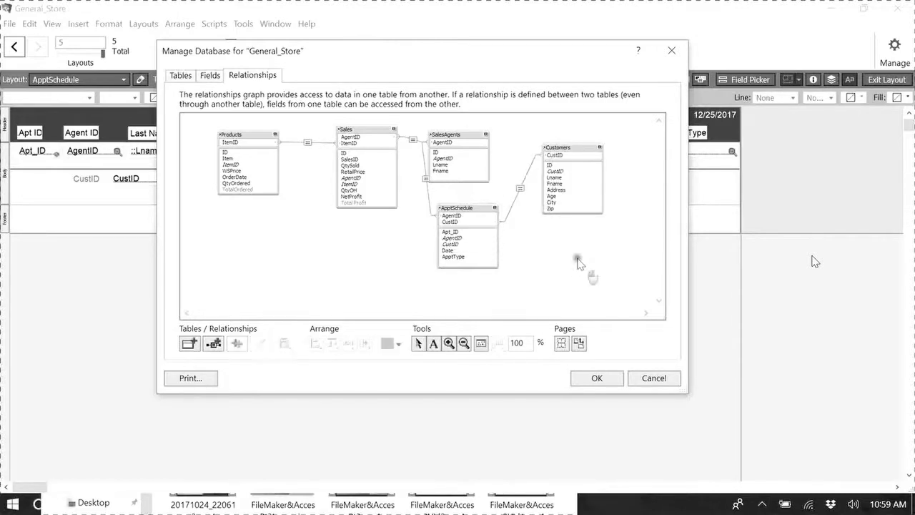
left_click(596, 379)
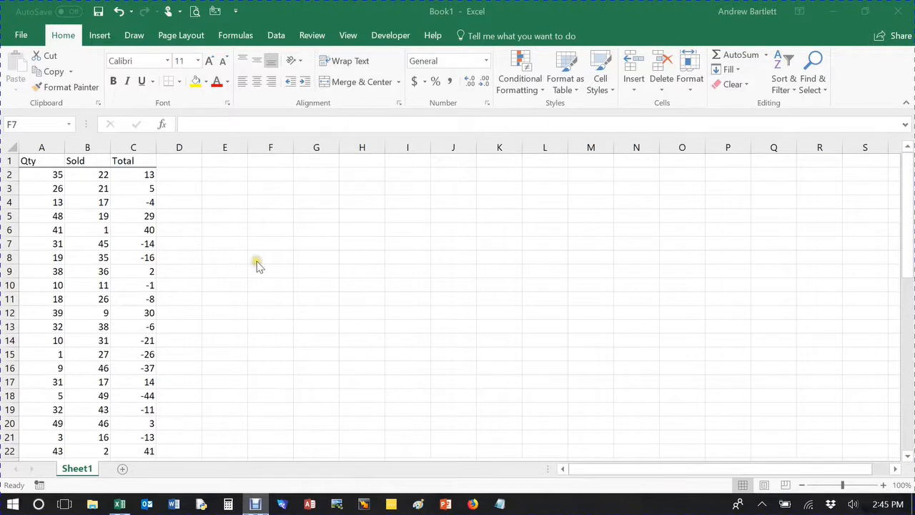
- Browse the Qty, Sold and Total columns of the worksheet
left_click(89, 226)
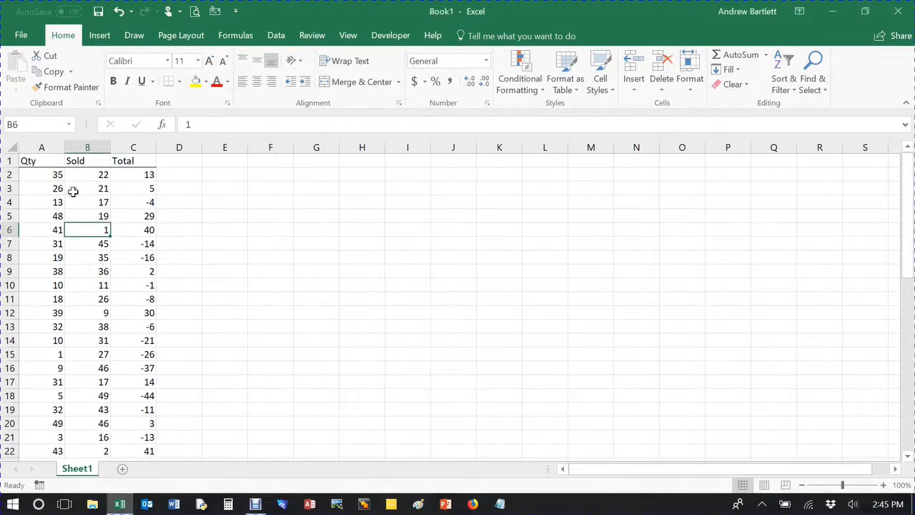
scroll(117, 239, "down", 3)
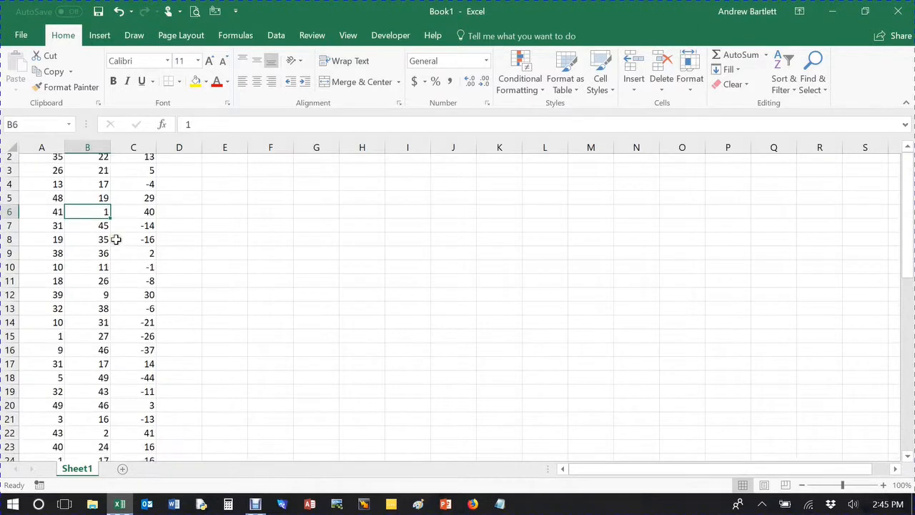
scroll(114, 239, "up", 3)
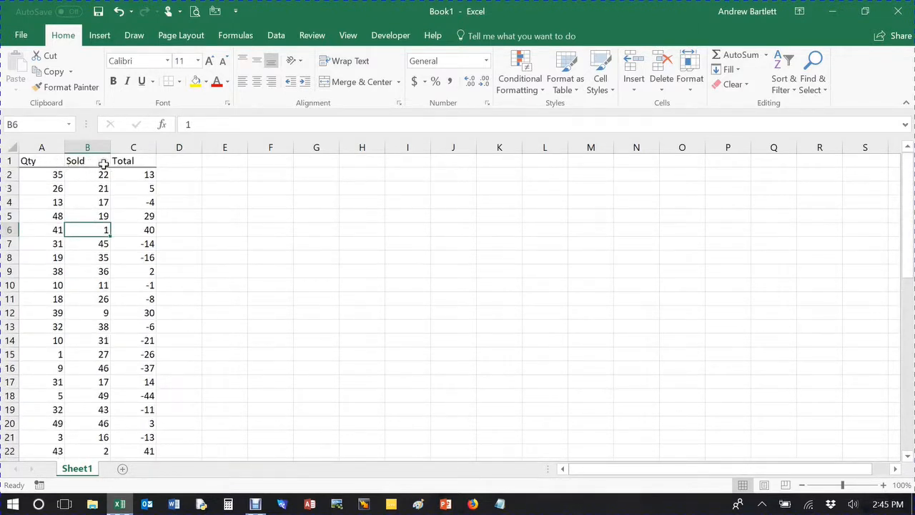
left_click(139, 159)
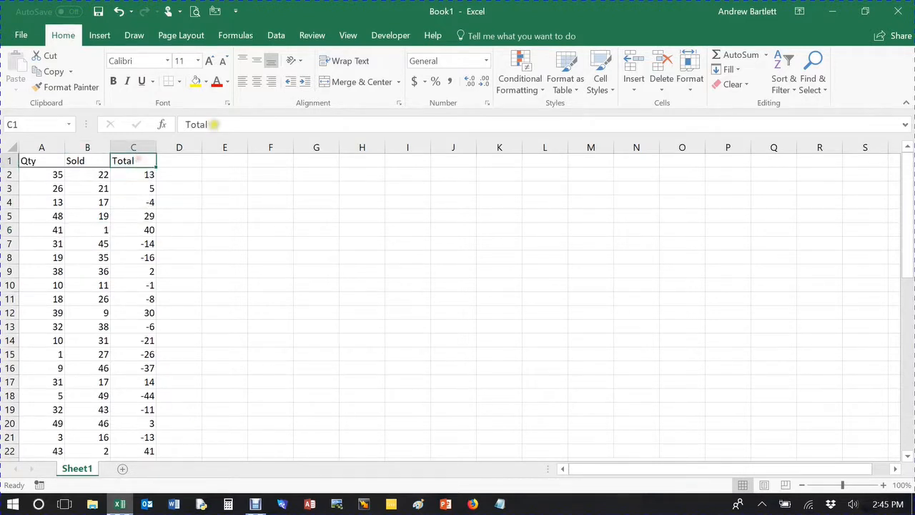
left_click(183, 201)
scroll(131, 189, "down", 18)
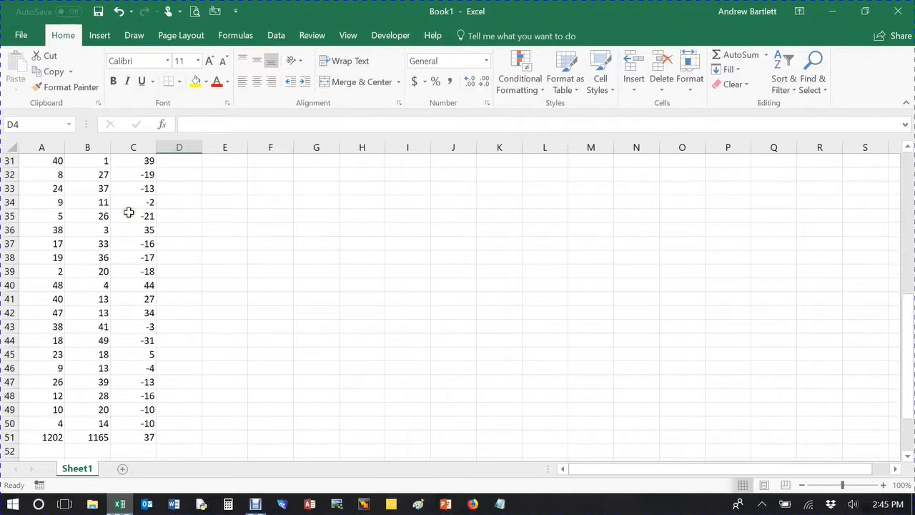
scroll(126, 214, "up", 4)
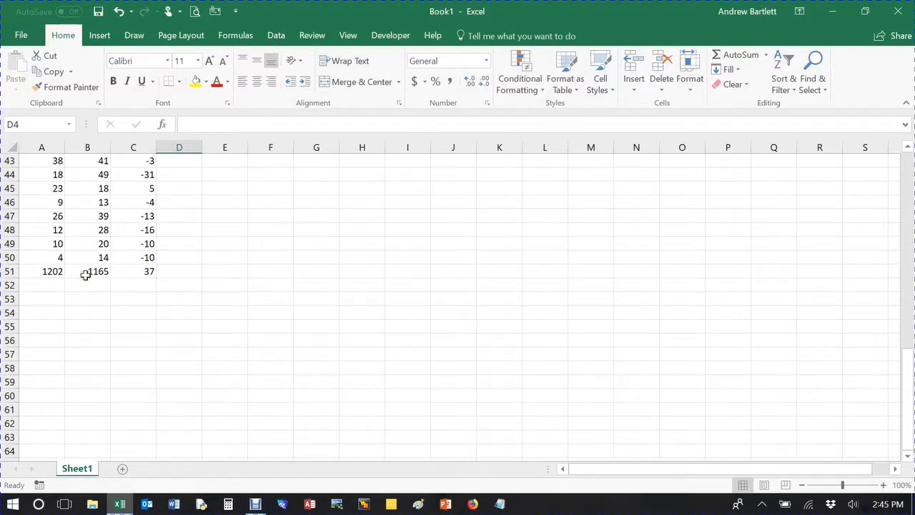
- Inspect the sum formulas in the totals row beneath the Qty, Sold and Total columns
left_click(138, 271)
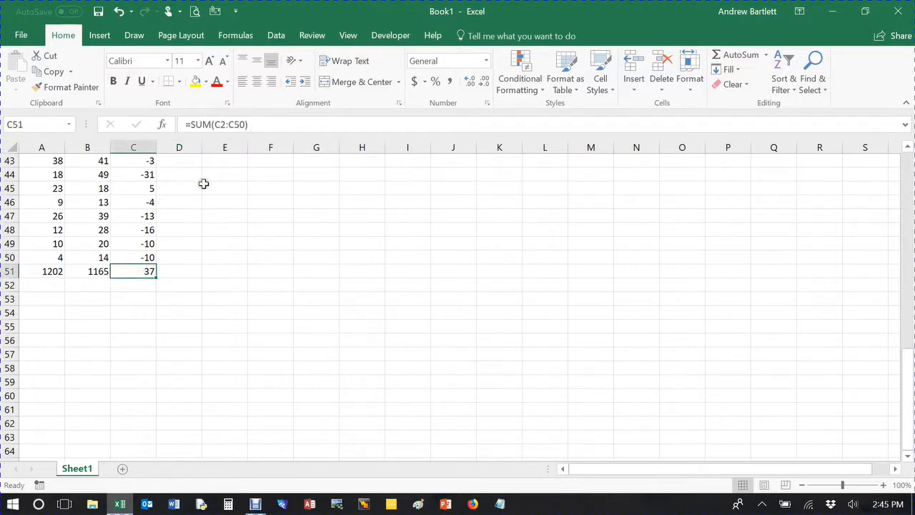
left_click(95, 275)
left_click(52, 278)
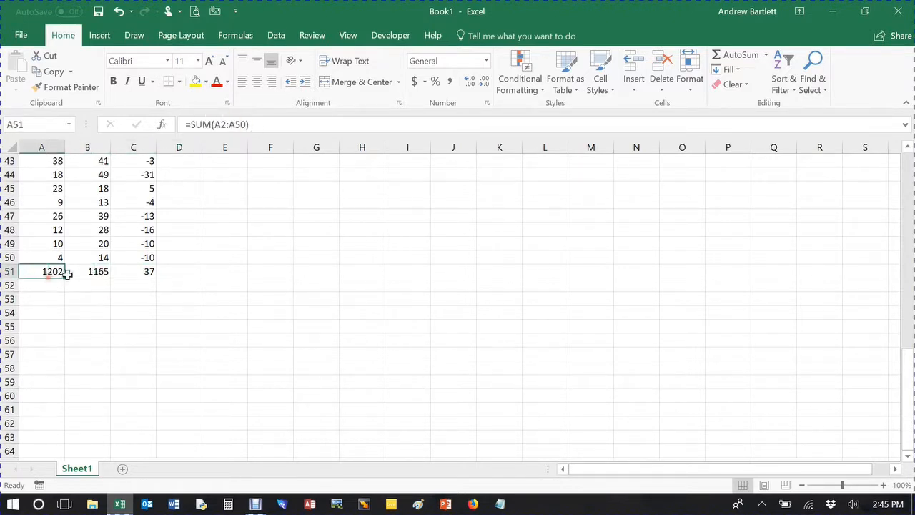
left_click(235, 231)
scroll(235, 233, "up", 5)
scroll(234, 233, "up", 5)
scroll(233, 234, "down", 10)
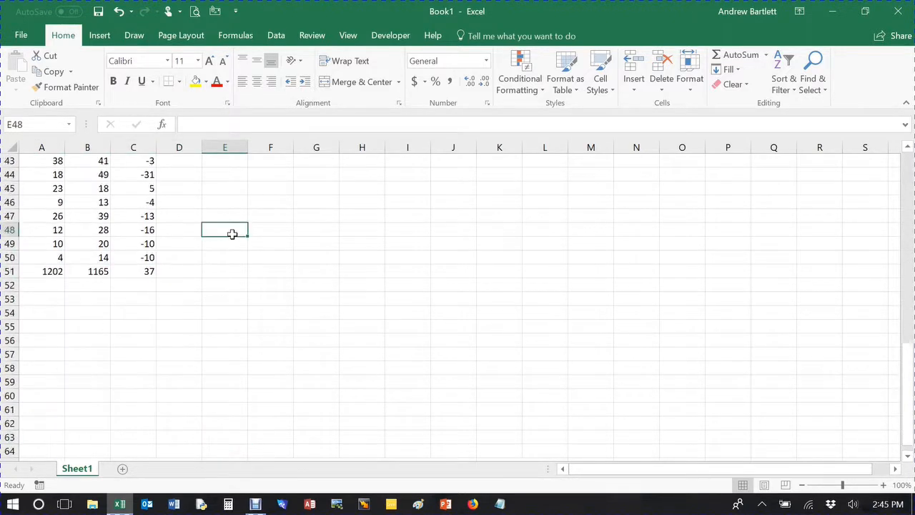
scroll(233, 237, "down", 1)
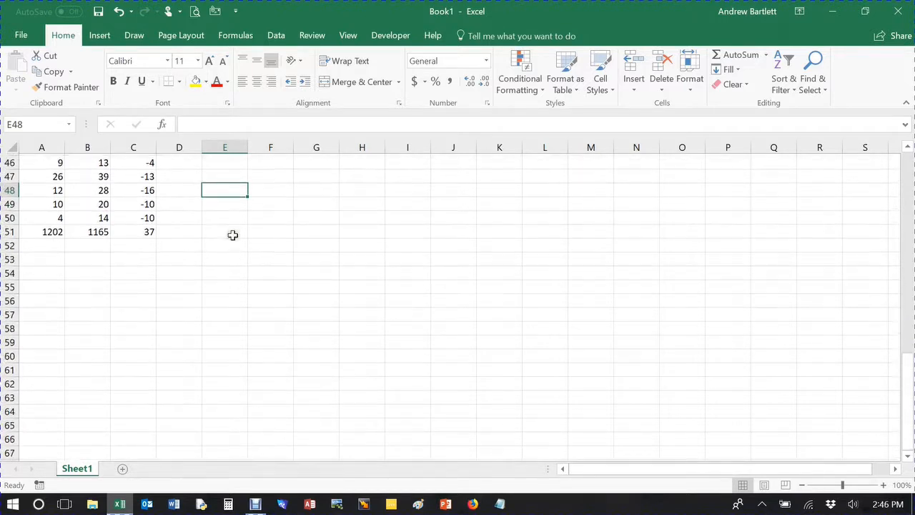
left_click(137, 230)
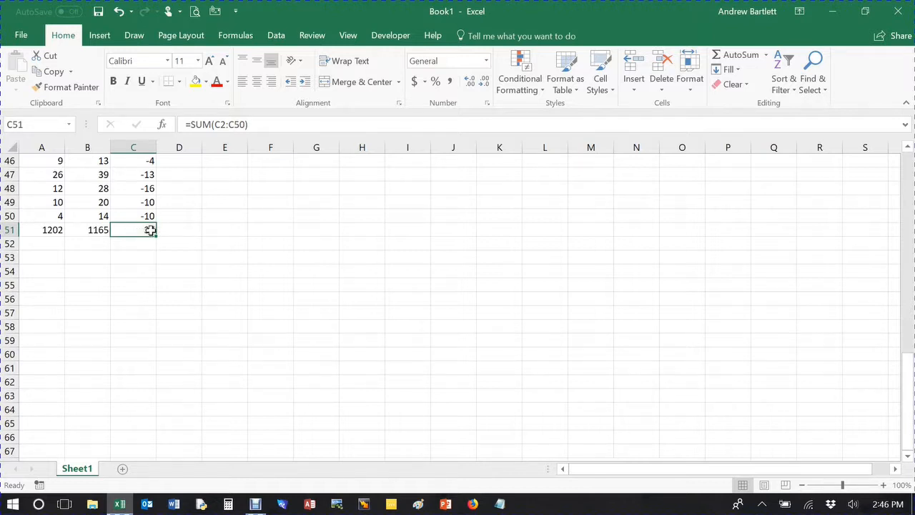
scroll(188, 211, "up", 15)
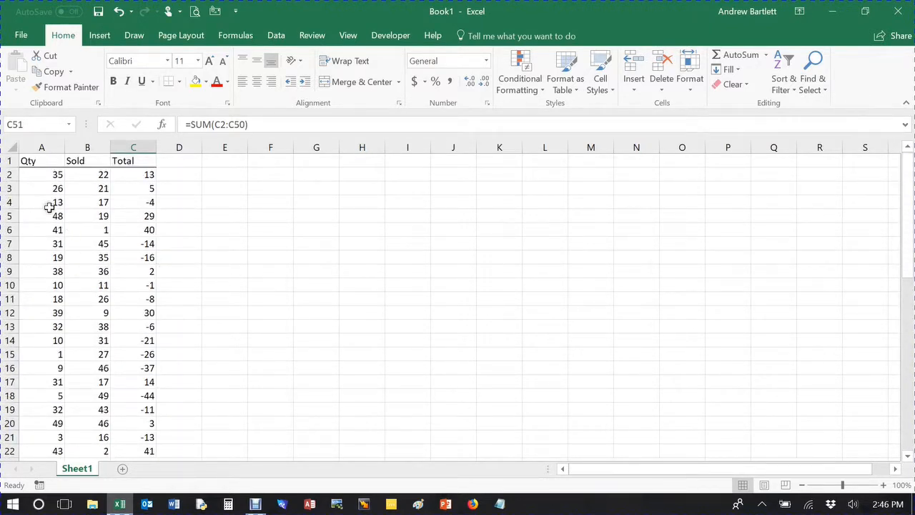
scroll(84, 263, "down", 4)
scroll(83, 285, "up", 4)
- Enable the Solver Add-in through Excel's add-in options
left_click(24, 35)
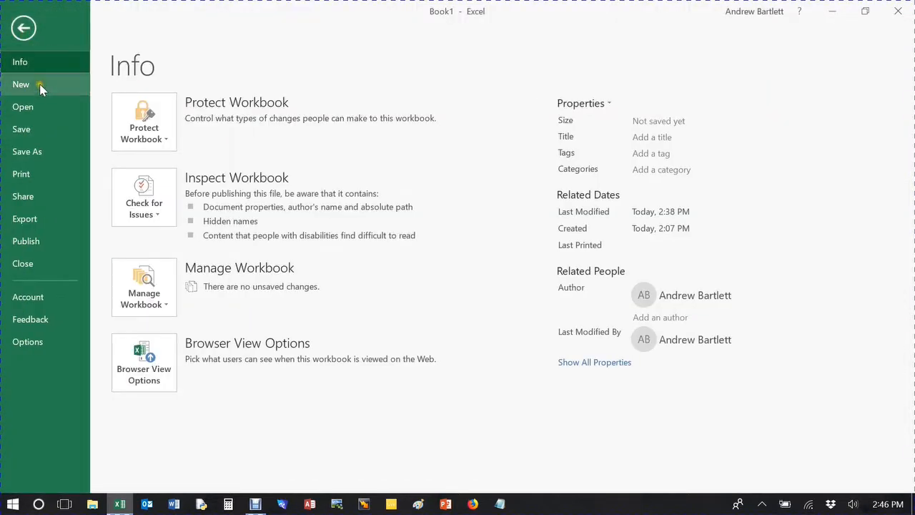
left_click(29, 343)
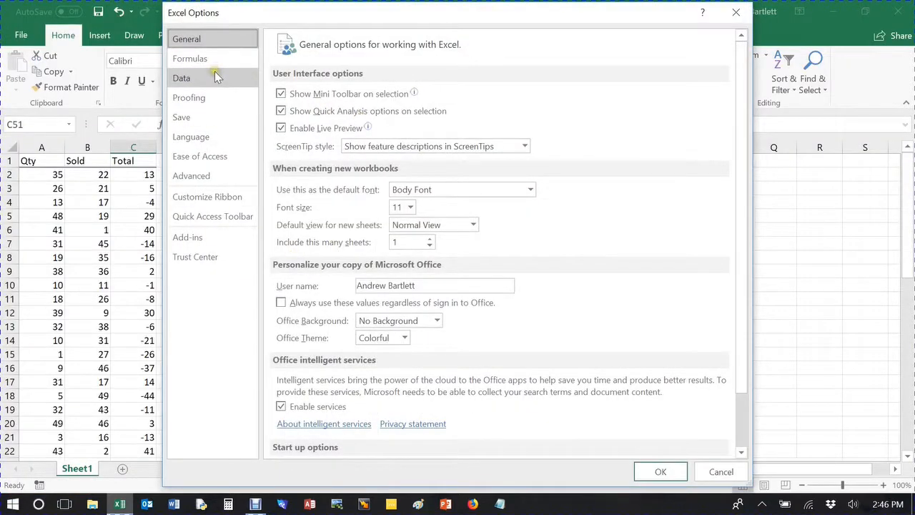
left_click(199, 239)
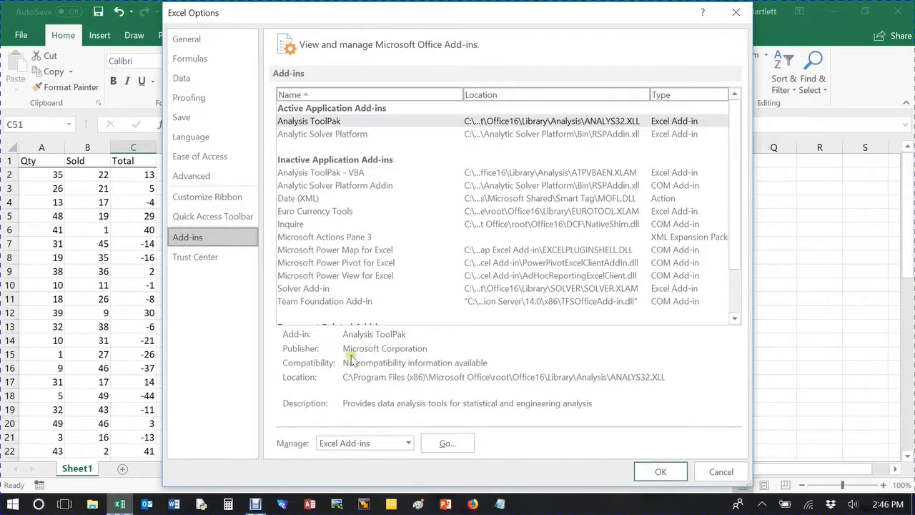
left_click(463, 443)
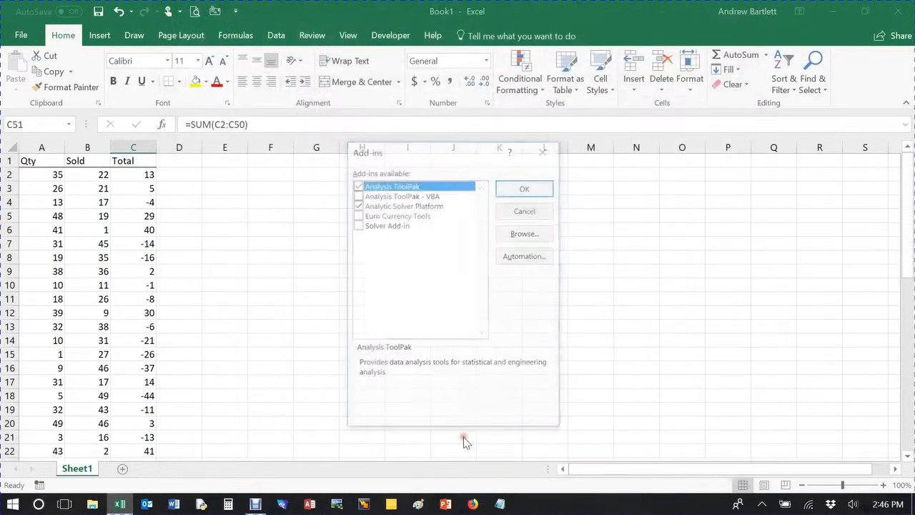
left_click(357, 226)
left_click(515, 187)
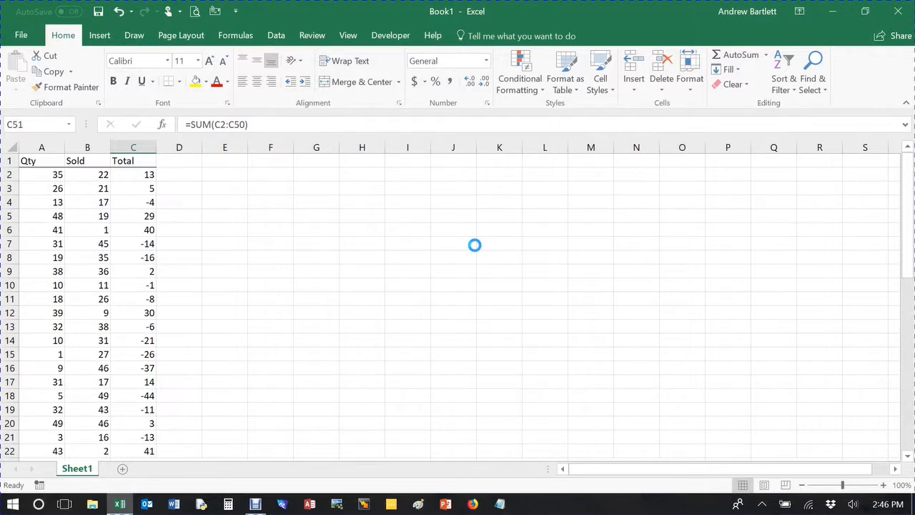
- Launch Solver, clear the objective field, and set the objective cell to the Total sum $C$51
left_click(273, 35)
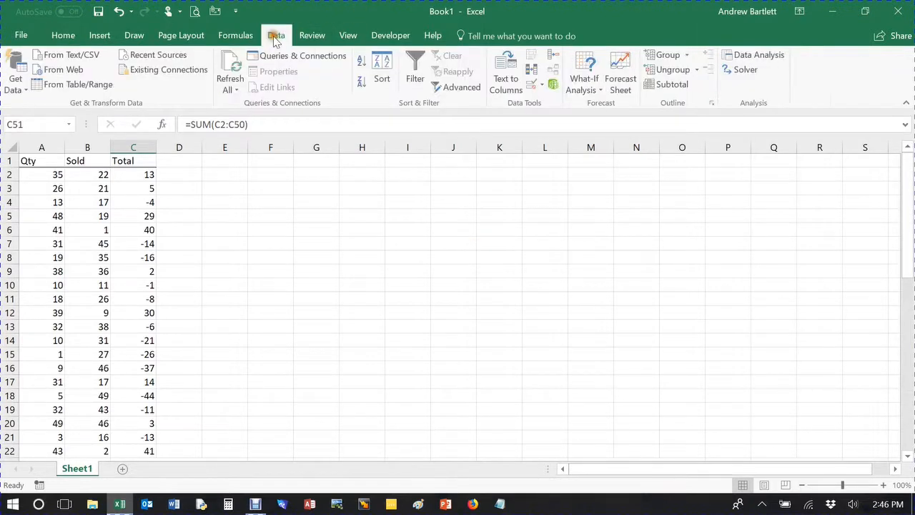
left_click(744, 70)
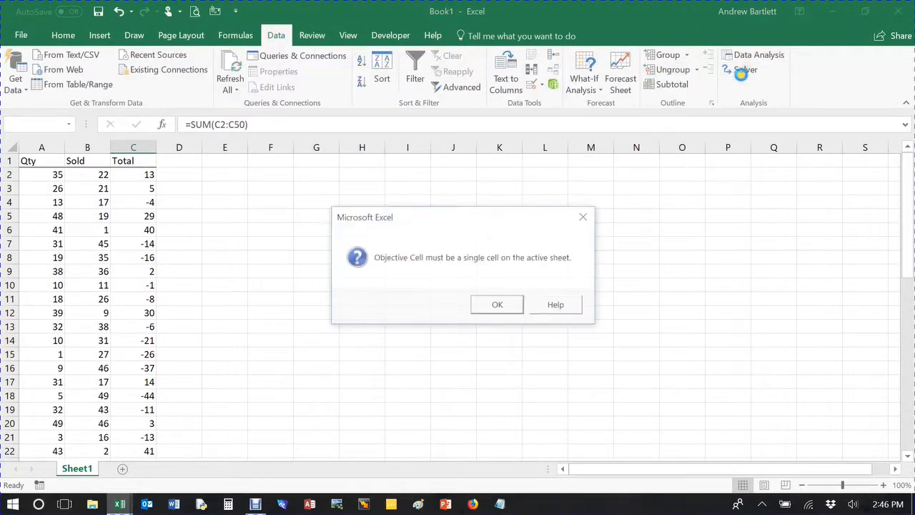
left_click(501, 309)
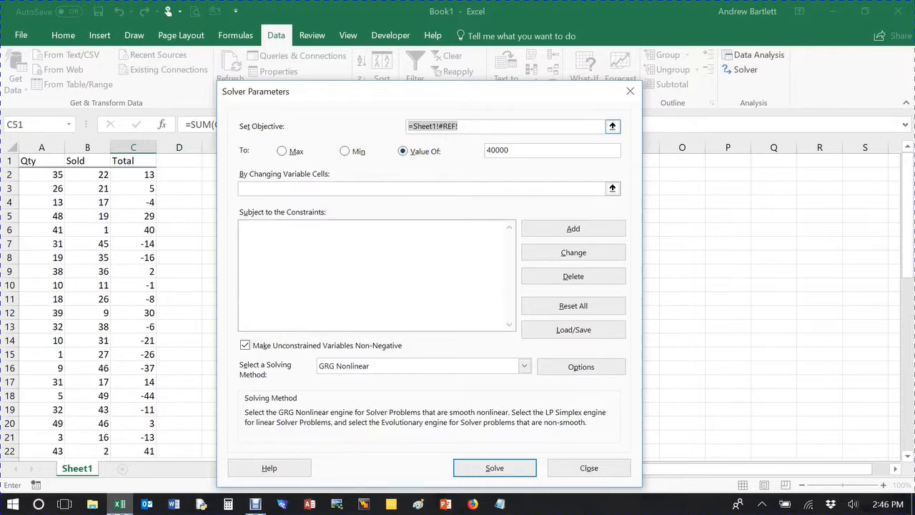
left_click(469, 123)
key("BackSpace")
key("BackSpace")
key("BackSpace")
key("BackSpace")
key("BackSpace")
key("BackSpace")
key("BackSpace")
key("BackSpace")
key("BackSpace")
key("BackSpace")
key("BackSpace")
key("BackSpace")
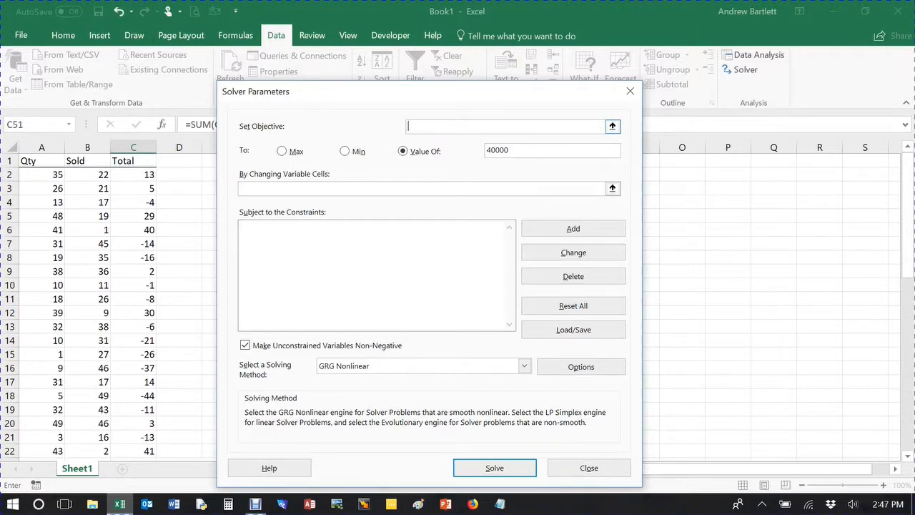
scroll(153, 225, "down", 12)
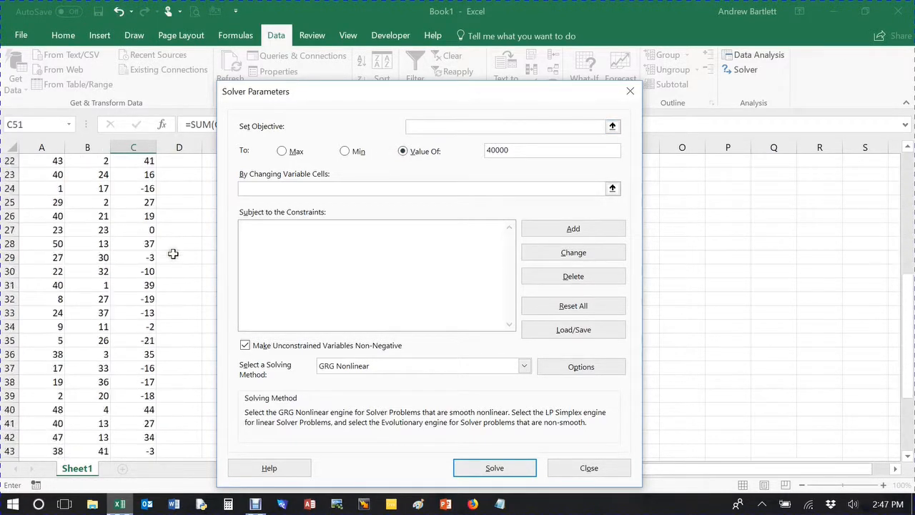
scroll(166, 272, "down", 2)
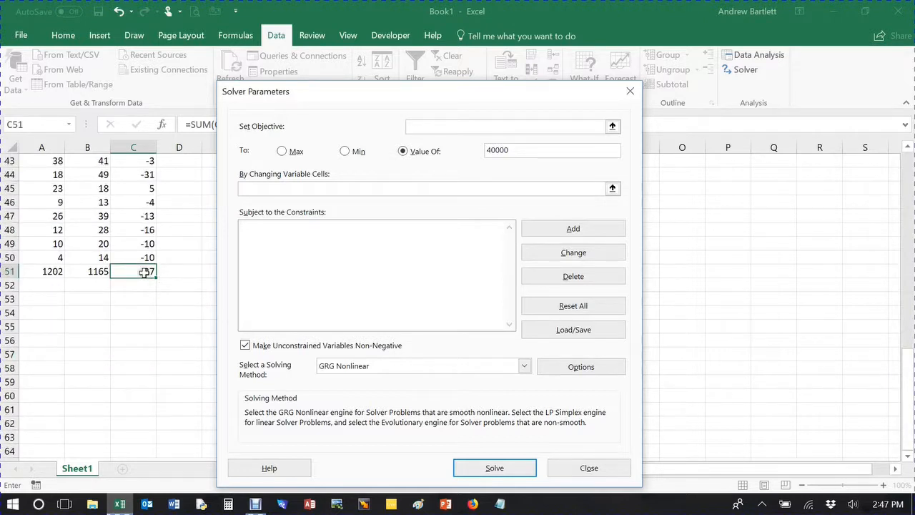
left_click(145, 272)
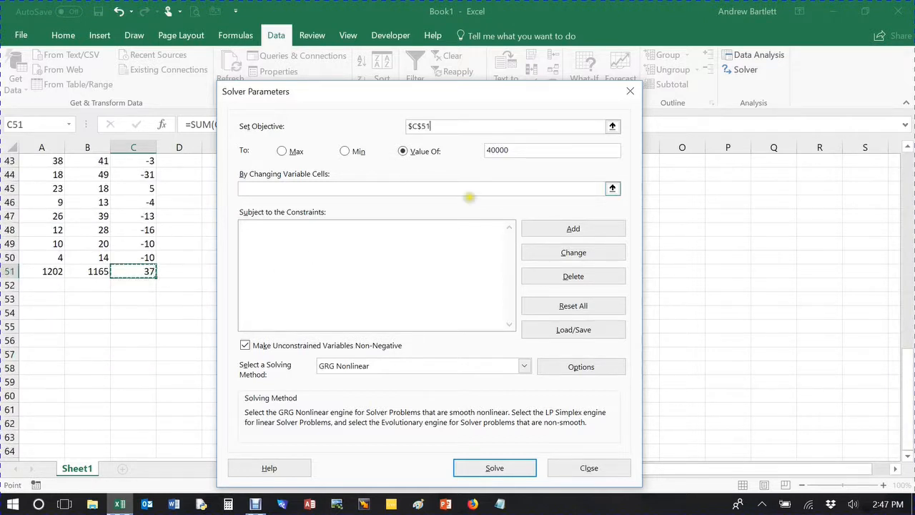
- Set the objective's target value to 100 and the changing variable cells to $A$2:$B$50
left_click(515, 152)
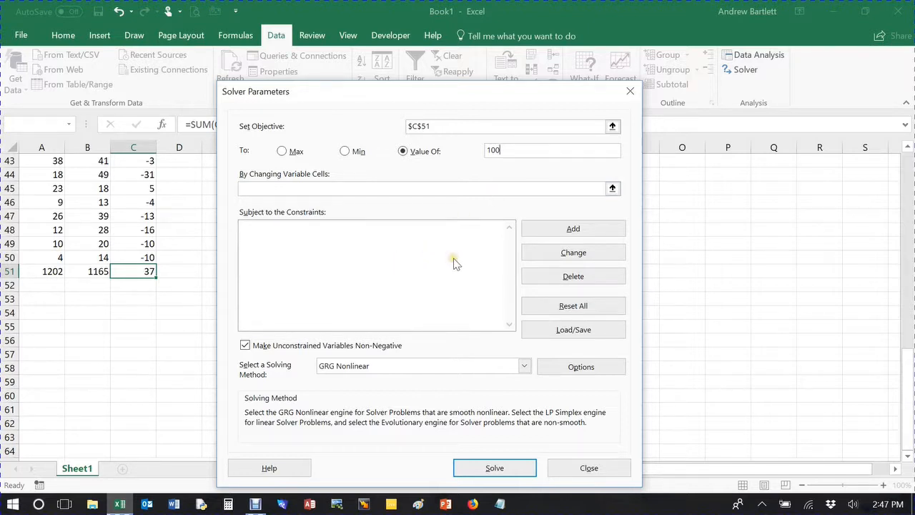
left_click(318, 189)
scroll(147, 225, "up", 4)
scroll(147, 226, "up", 10)
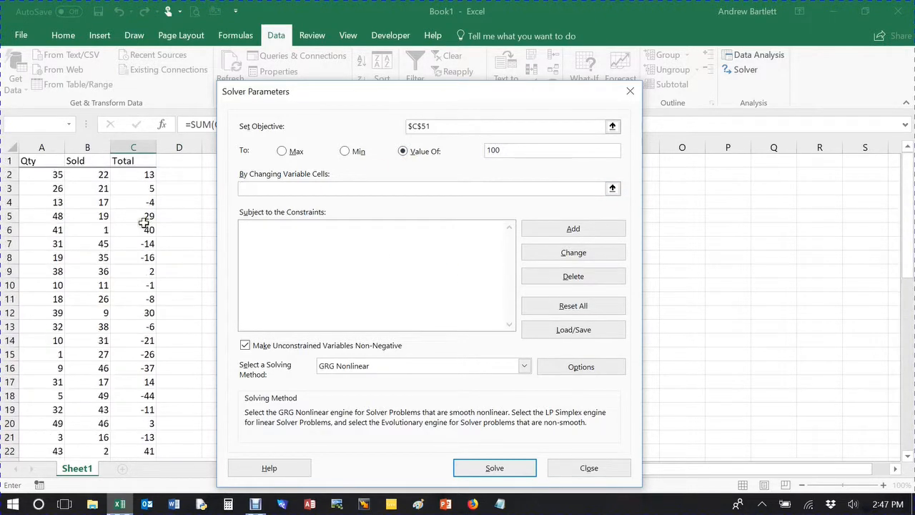
left_click(42, 175)
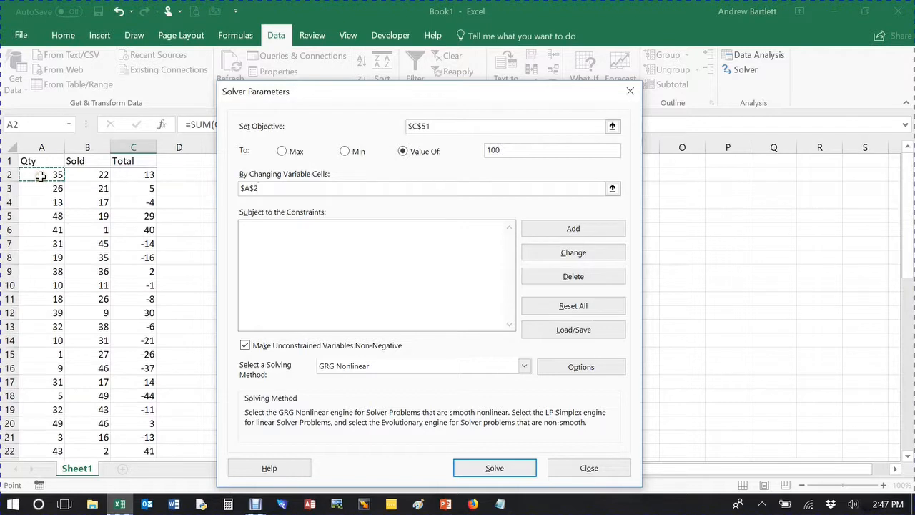
key("shift+Right")
key("ctrl+shift+Down")
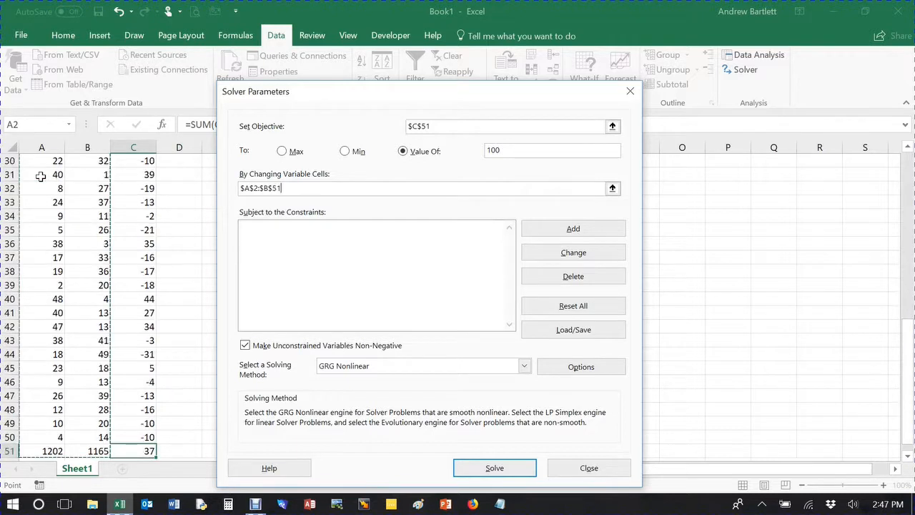
key("shift+Up")
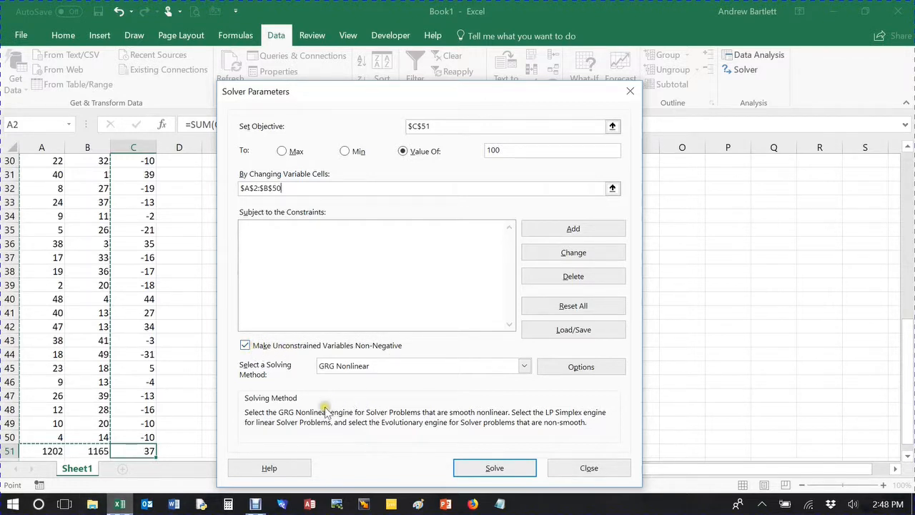
- Run Solver and keep the Solver solution
left_click(494, 469)
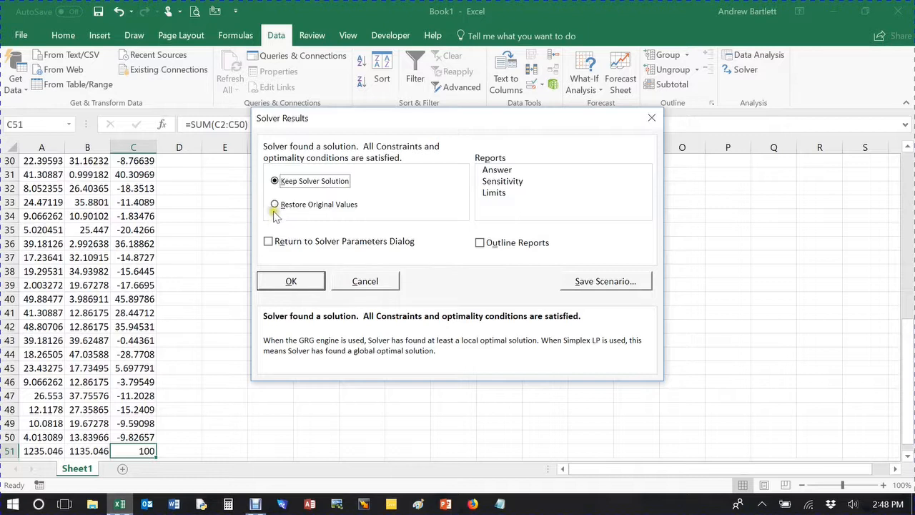
left_click(299, 286)
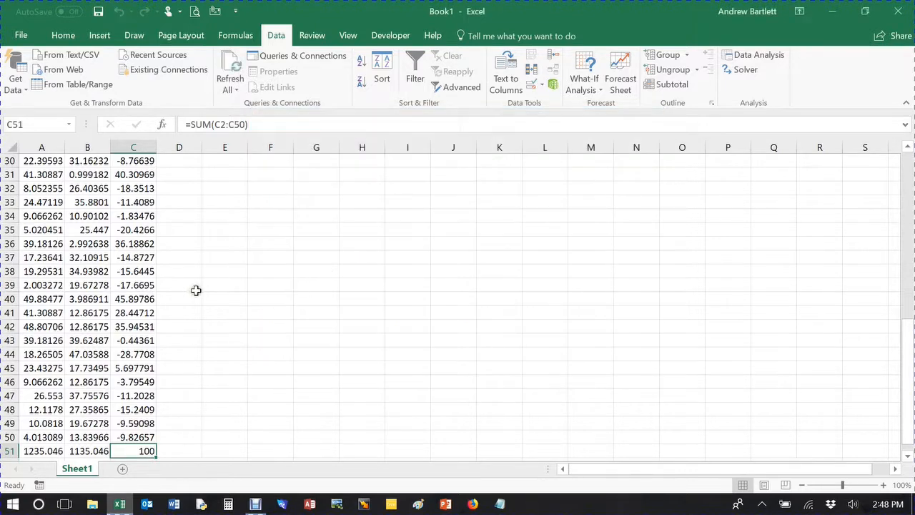
scroll(215, 291, "up", 10)
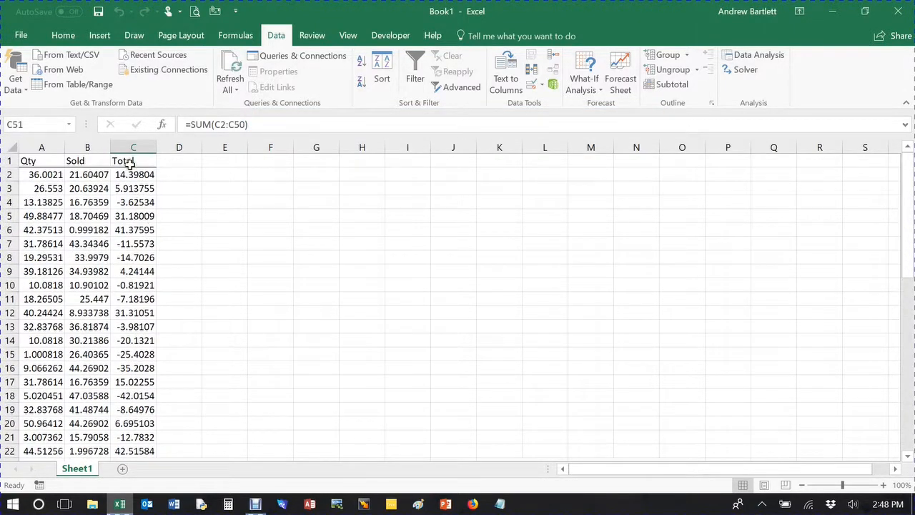
- Apply the Number format to the Total column
left_click(133, 148)
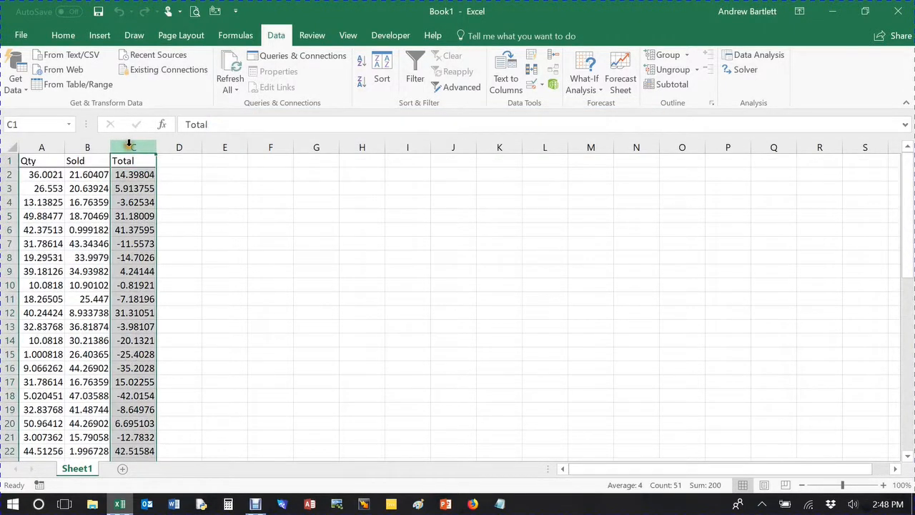
left_click(64, 36)
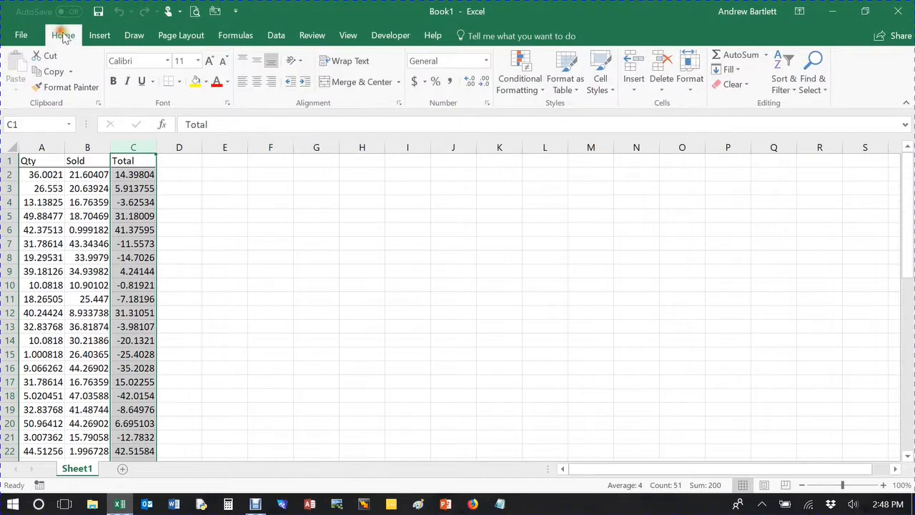
left_click(485, 61)
left_click(470, 111)
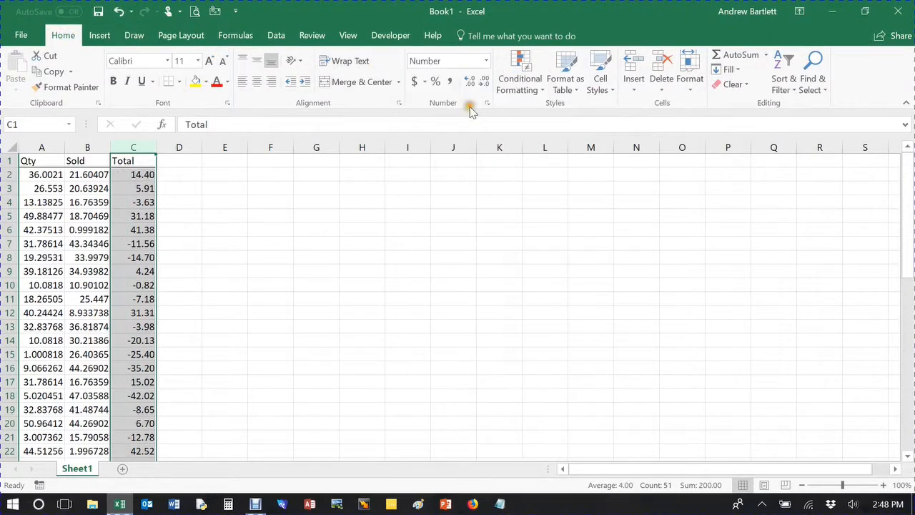
- Apply the Number format to the Sold column
left_click(87, 148)
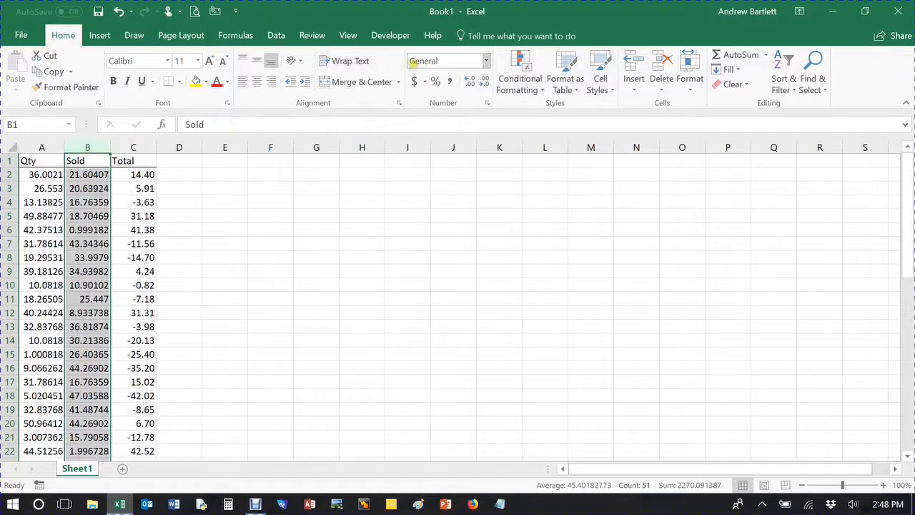
left_click(486, 61)
left_click(472, 109)
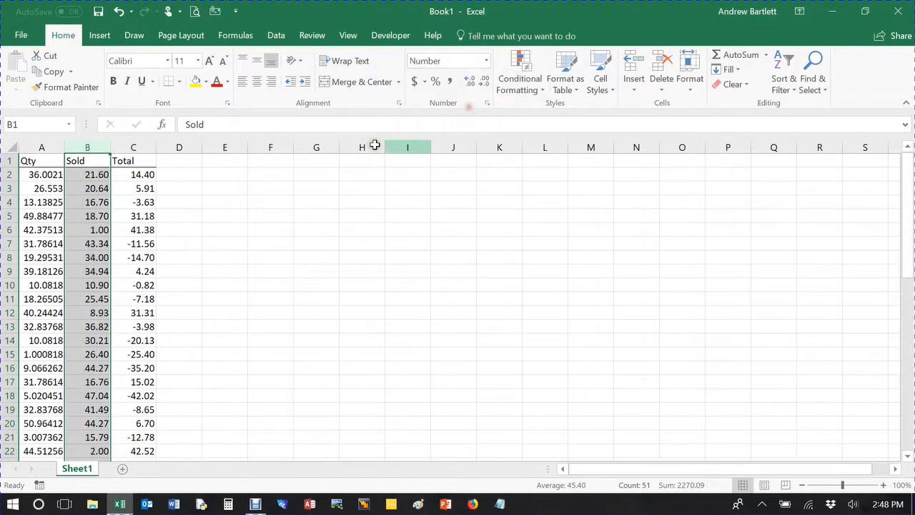
- Apply the Number format to the Qty column and reduce it to zero decimal places
left_click(47, 147)
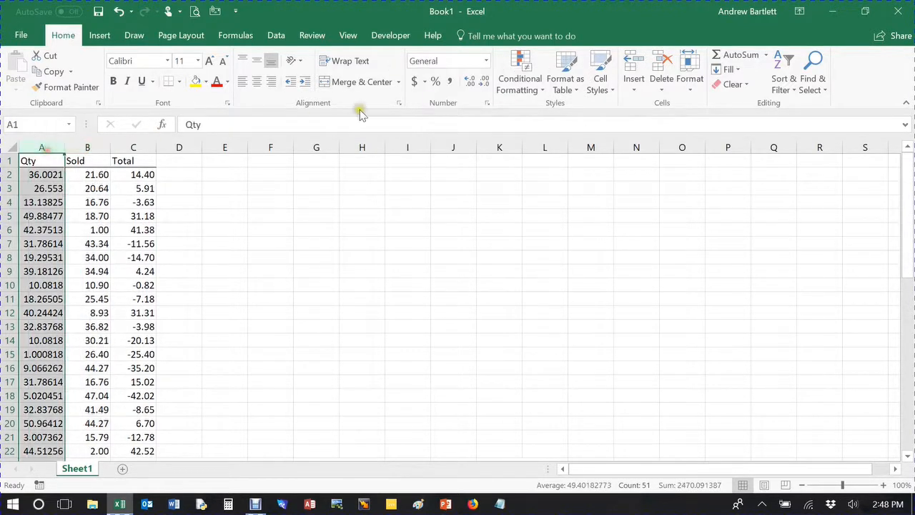
left_click(487, 61)
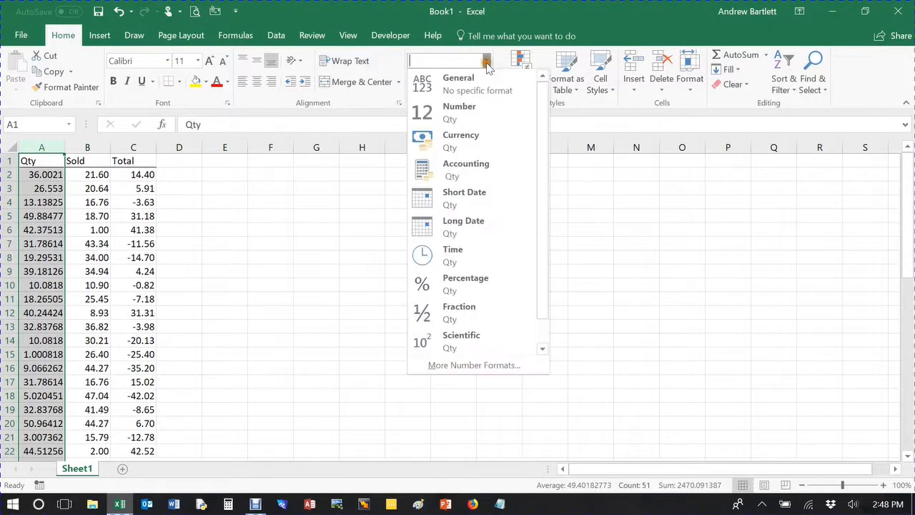
left_click(471, 115)
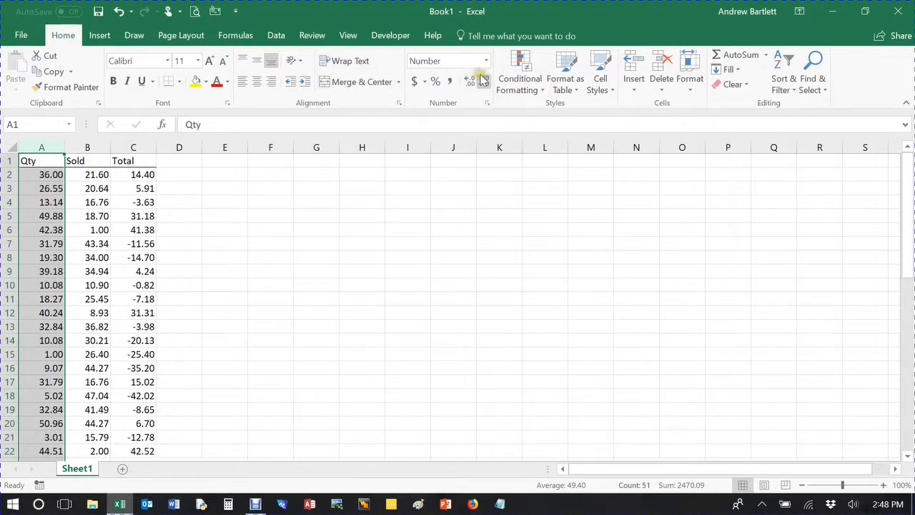
left_click(484, 82)
left_click(484, 82)
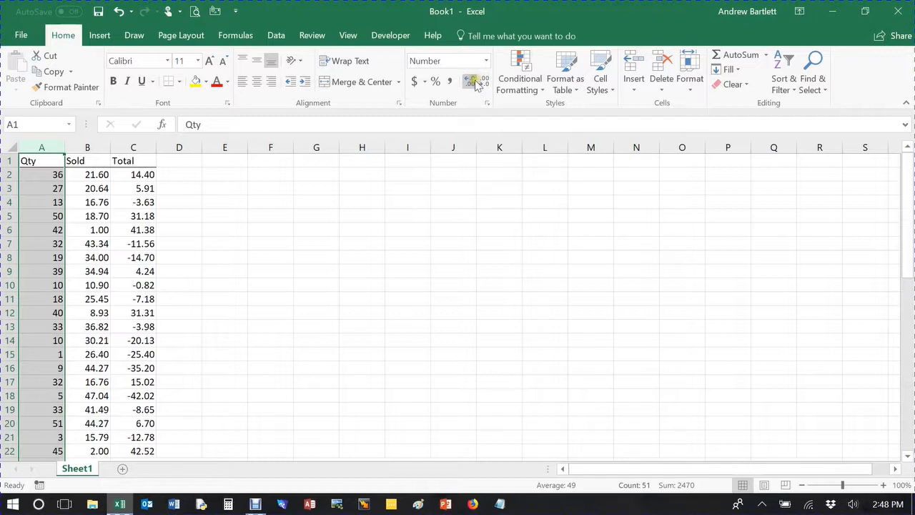
- Reduce the Sold column to zero decimal places
left_click(87, 147)
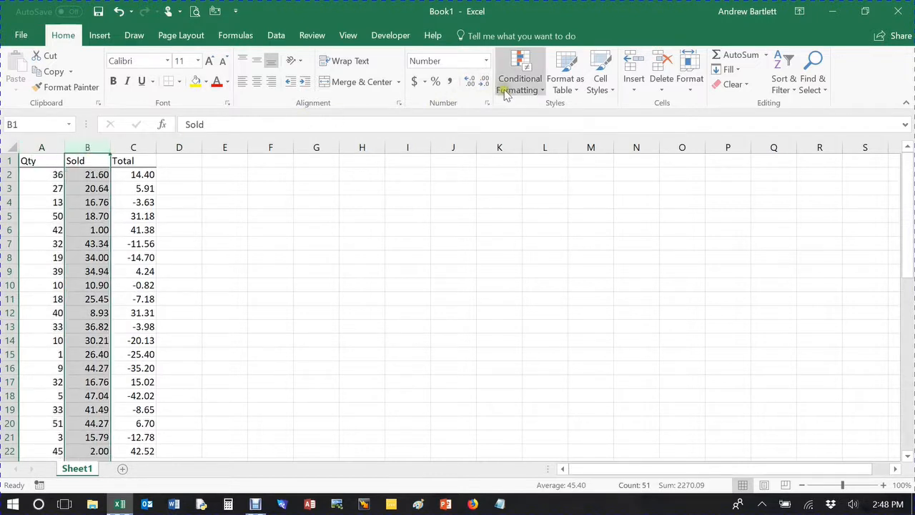
left_click(484, 82)
left_click(485, 82)
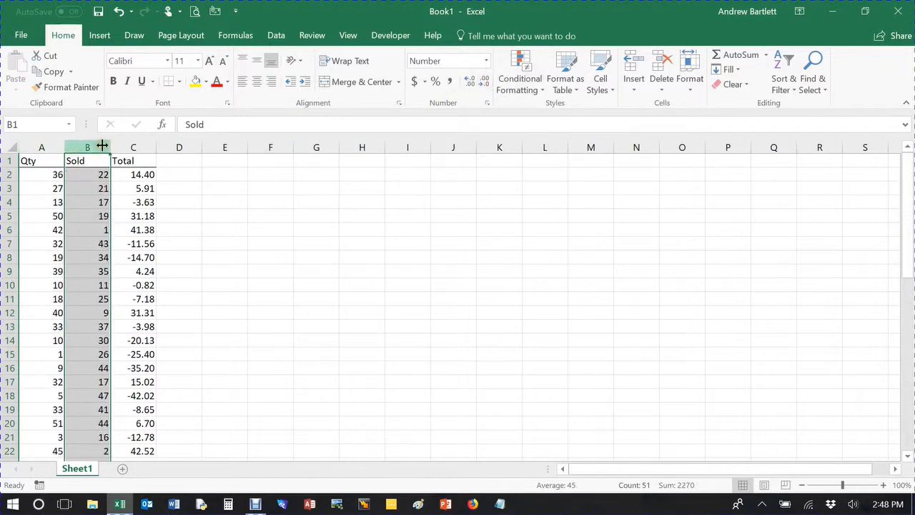
- Reduce the Total column to zero decimal places
left_click(133, 148)
left_click(485, 82)
left_click(485, 82)
- Scroll through the sheet to review the rounded Qty, Sold and Total values down to the sum row
scroll(258, 250, "down", 1)
scroll(258, 250, "down", 20)
scroll(237, 274, "up", 8)
left_click(184, 261)
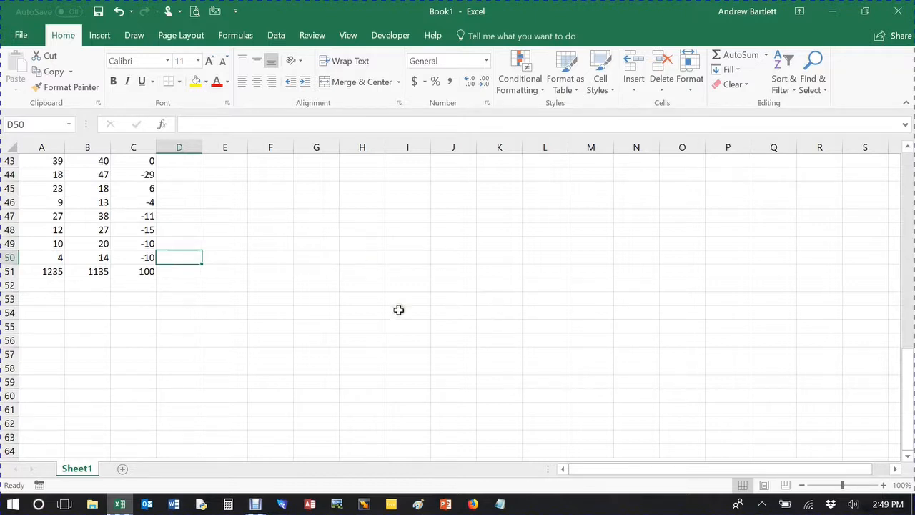
left_click(226, 258)
scroll(225, 261, "up", 4)
scroll(244, 268, "up", 1)
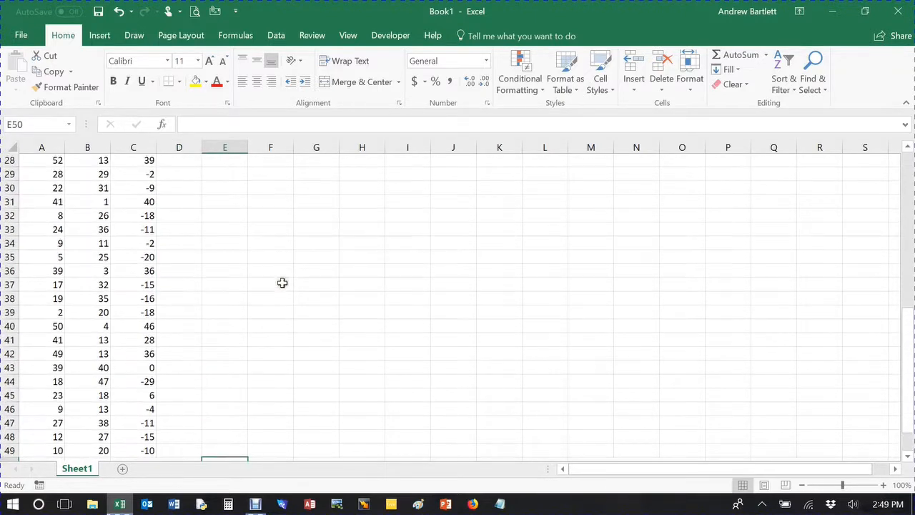